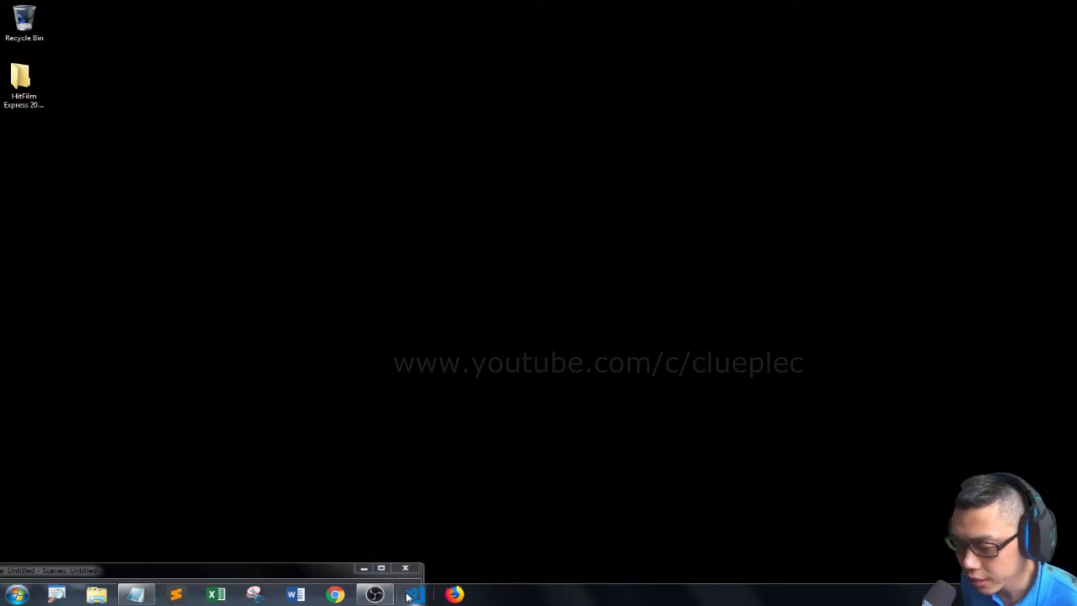
Restore the Visual Studio Code window showing the dji_example.py project from the taskbar.
{"action": "left_click", "coordinate": [412, 595]}
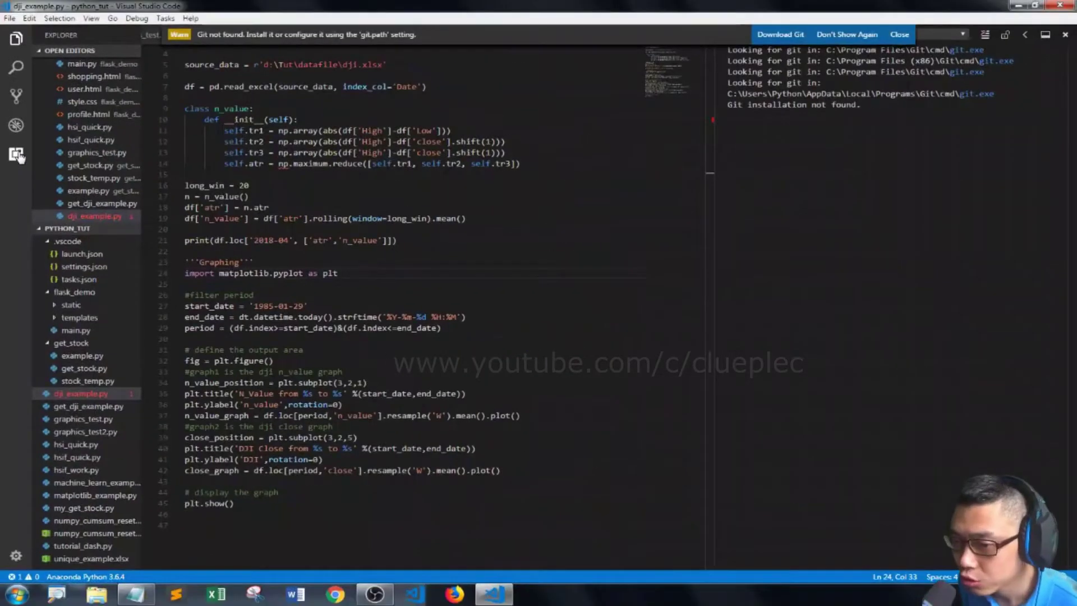
Open the Extensions view and search the marketplace for 'live html previ'.
{"action": "left_click", "coordinate": [24, 157]}
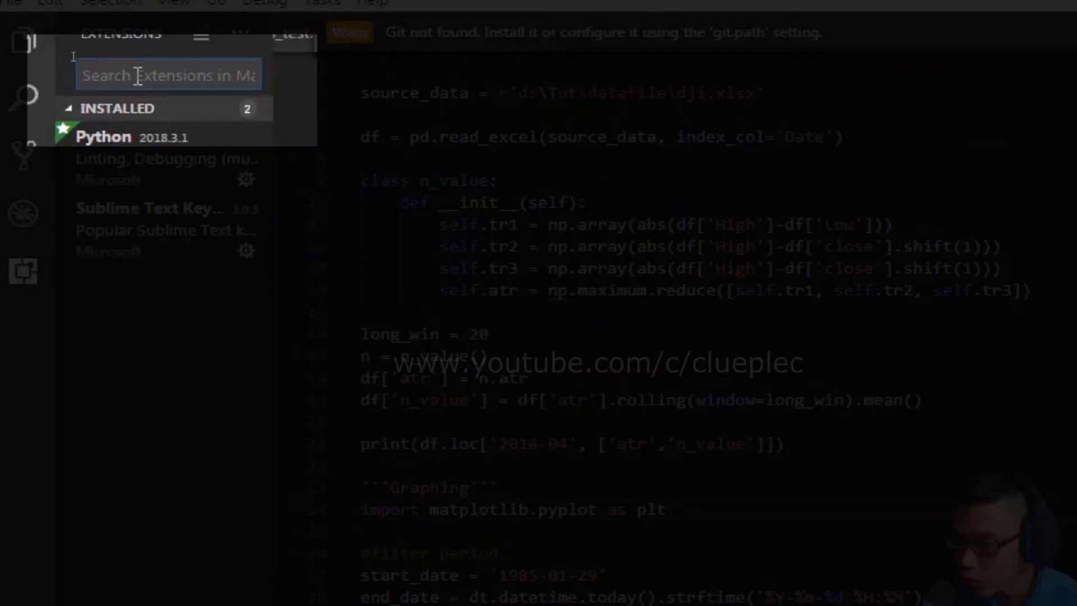
{"action": "type", "text": "live html p"}
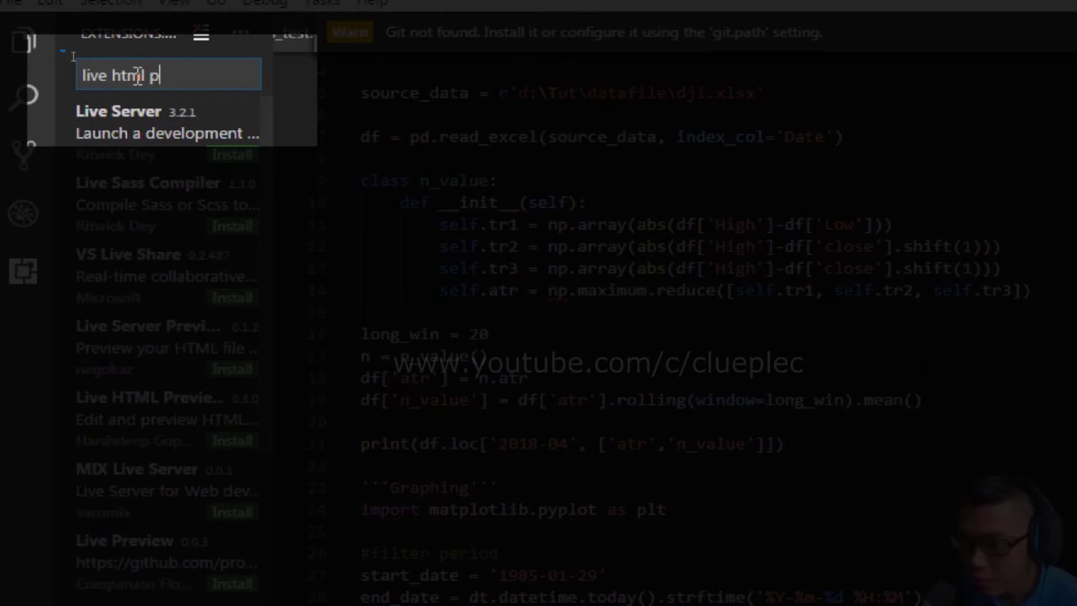
{"action": "type", "text": "revi"}
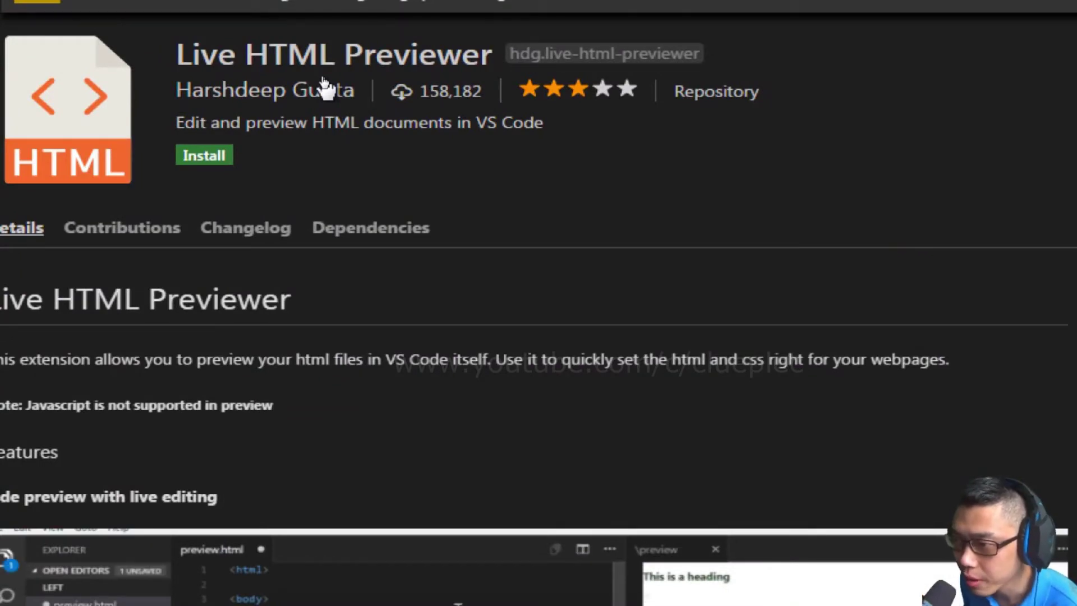
{"action": "scroll", "coordinate": [539, 336], "scroll_direction": "down", "scroll_amount": 3}
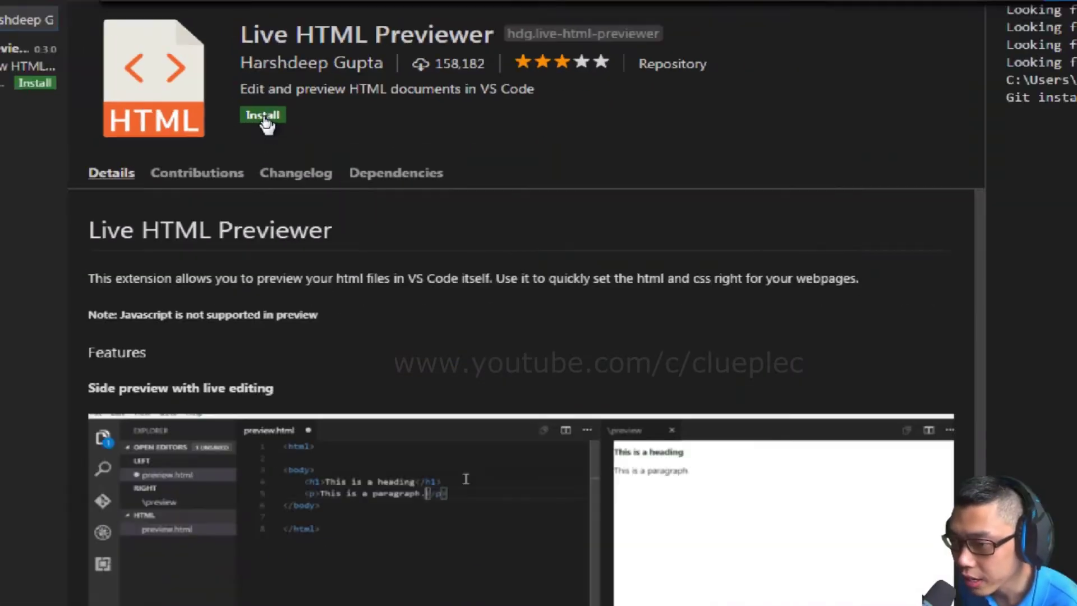
Install the Live HTML Previewer extension by Harshdeep Gupta.
{"action": "left_click", "coordinate": [263, 115]}
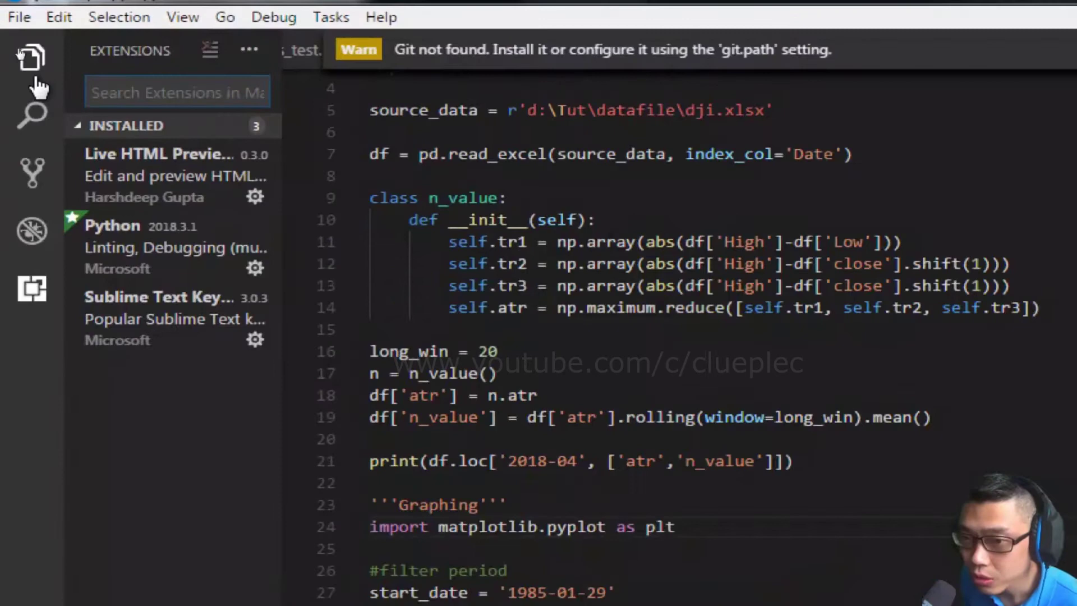
Add a new empty file named example.html inside the flask_demo folder in the Explorer.
{"action": "left_click", "coordinate": [16, 43]}
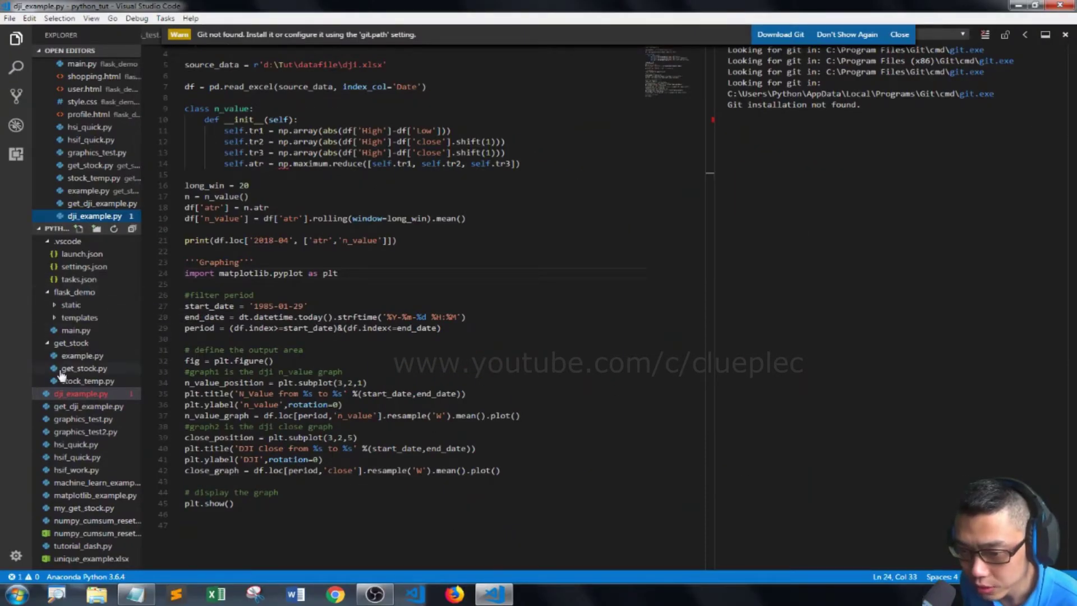
{"action": "left_click", "coordinate": [74, 292]}
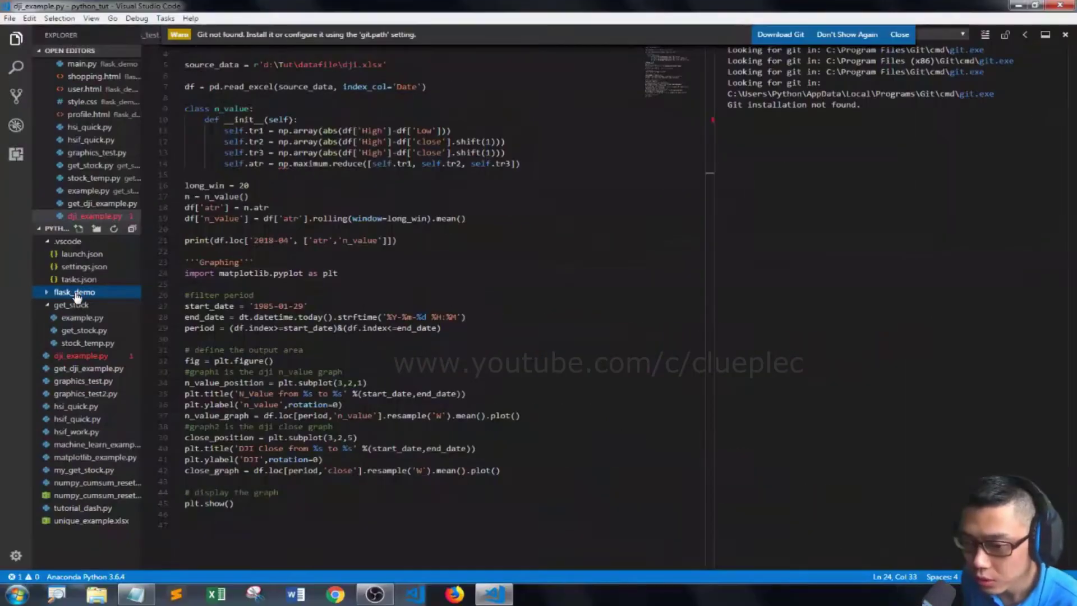
{"action": "left_click", "coordinate": [60, 296]}
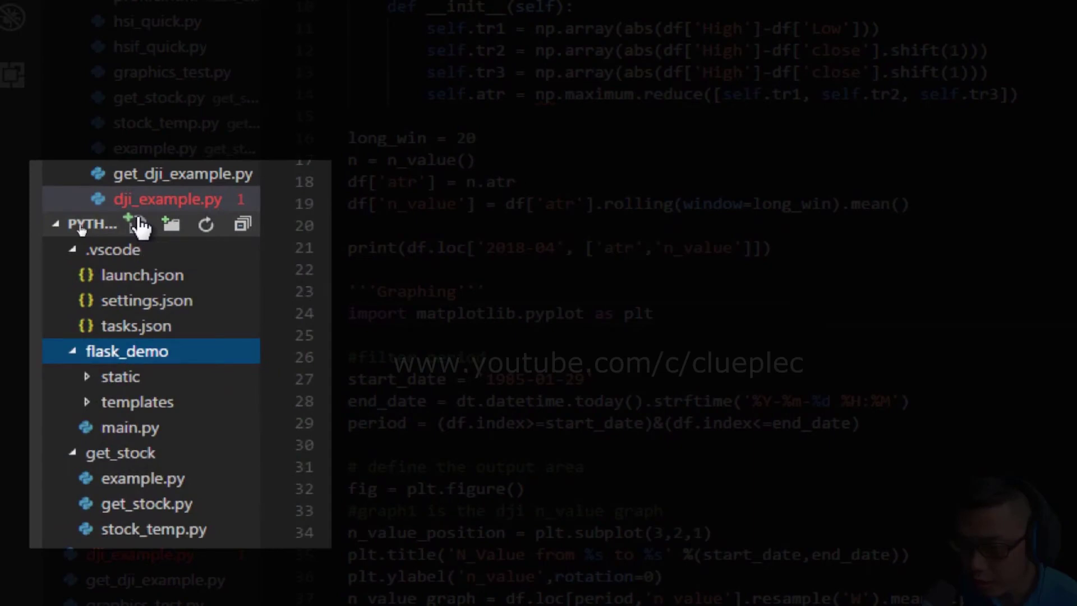
{"action": "left_click", "coordinate": [139, 226]}
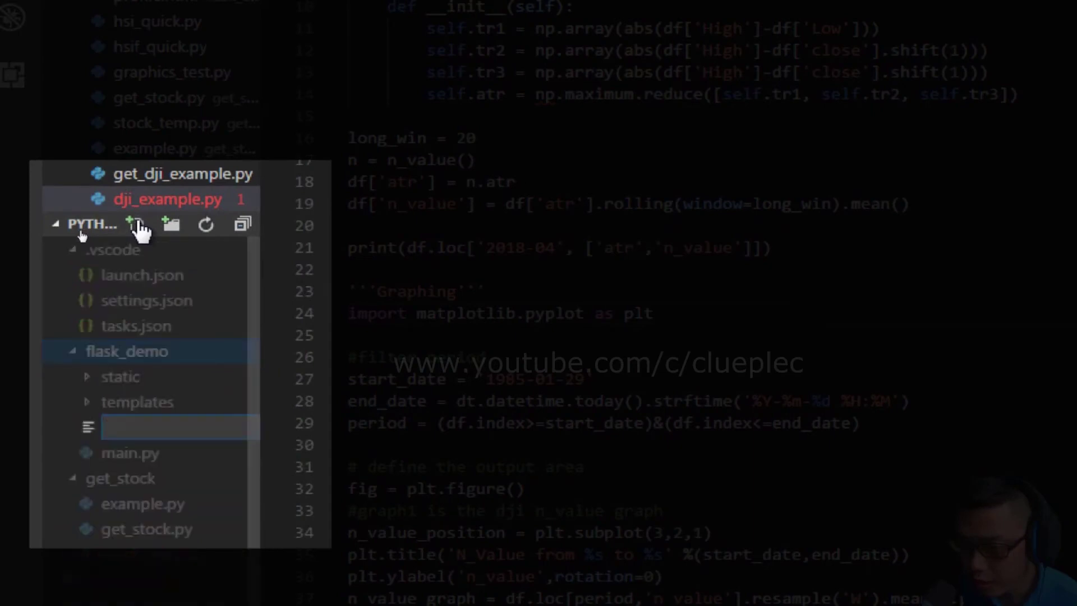
{"action": "type", "text": "example.html"}
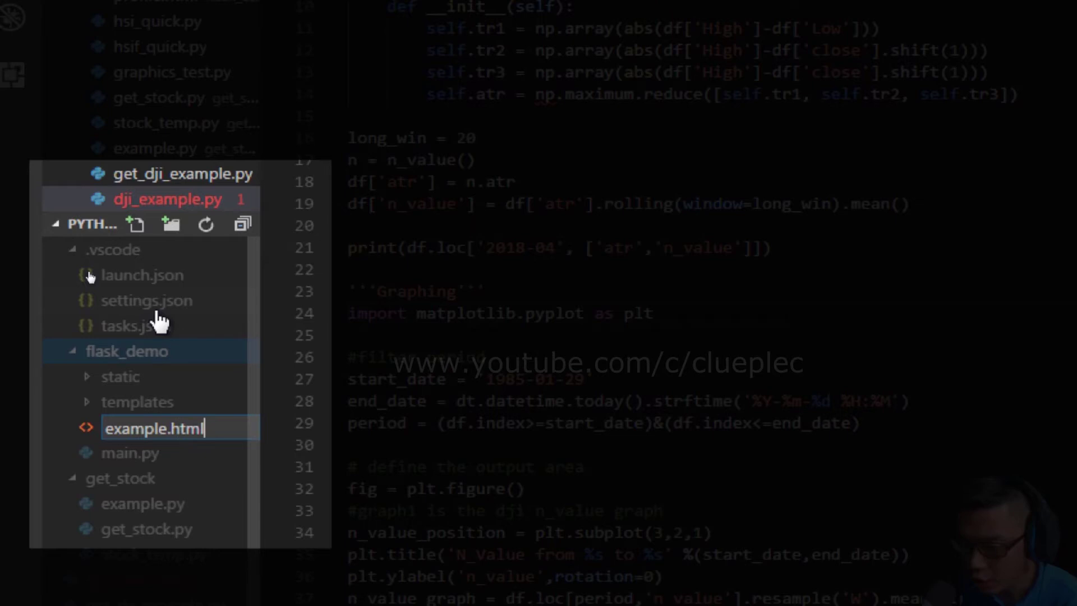
{"action": "key", "text": "Return"}
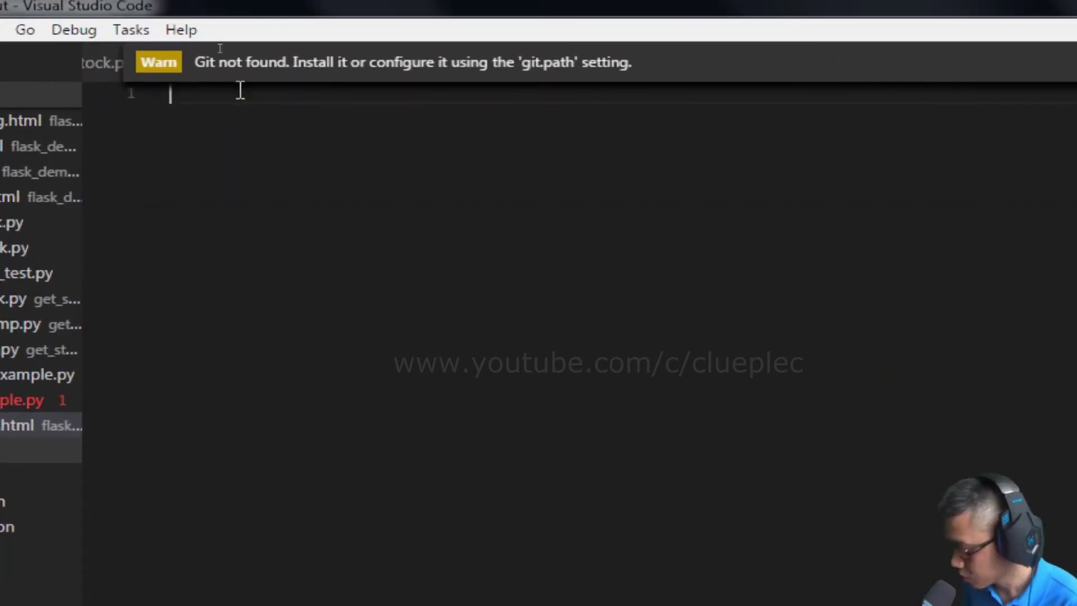
{"action": "type", "text": "html"}
Expand 'html' into an HTML5 skeleton with a text input, then search commands for 'side'.
{"action": "key", "text": "Return"}
{"action": "left_click", "coordinate": [246, 327]}
{"action": "type", "text": "input"}
{"action": "key", "text": "Return"}
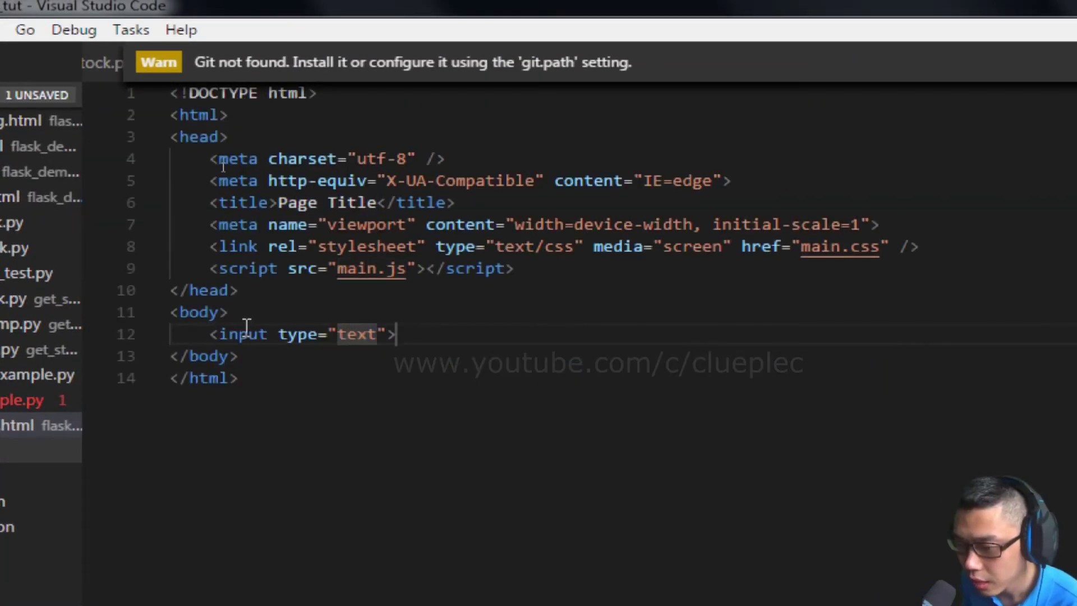
{"action": "type", "text": "whatever text"}
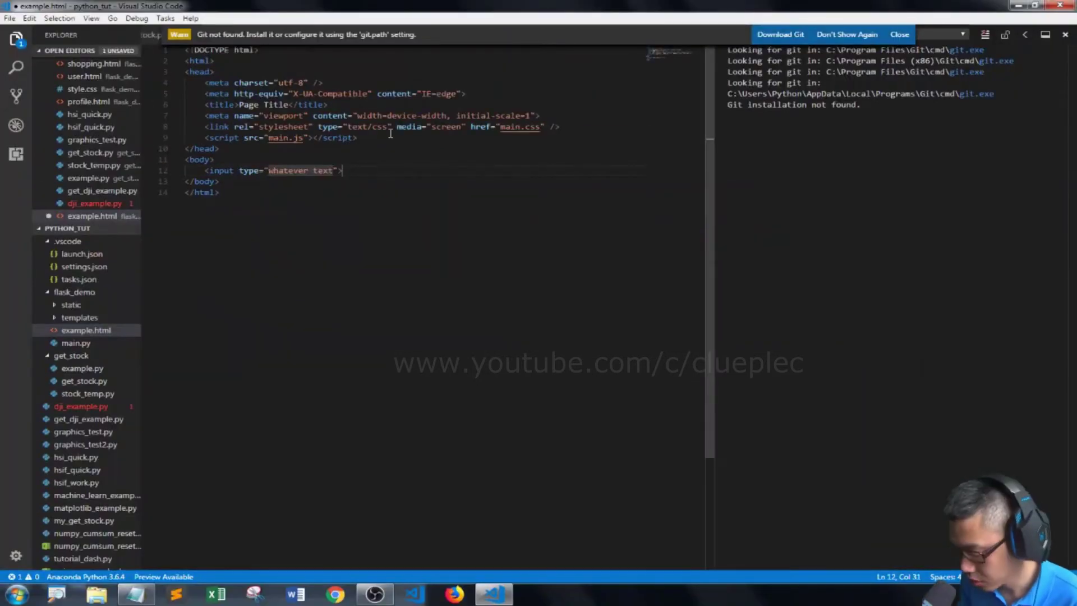
{"action": "key", "text": "Right"}
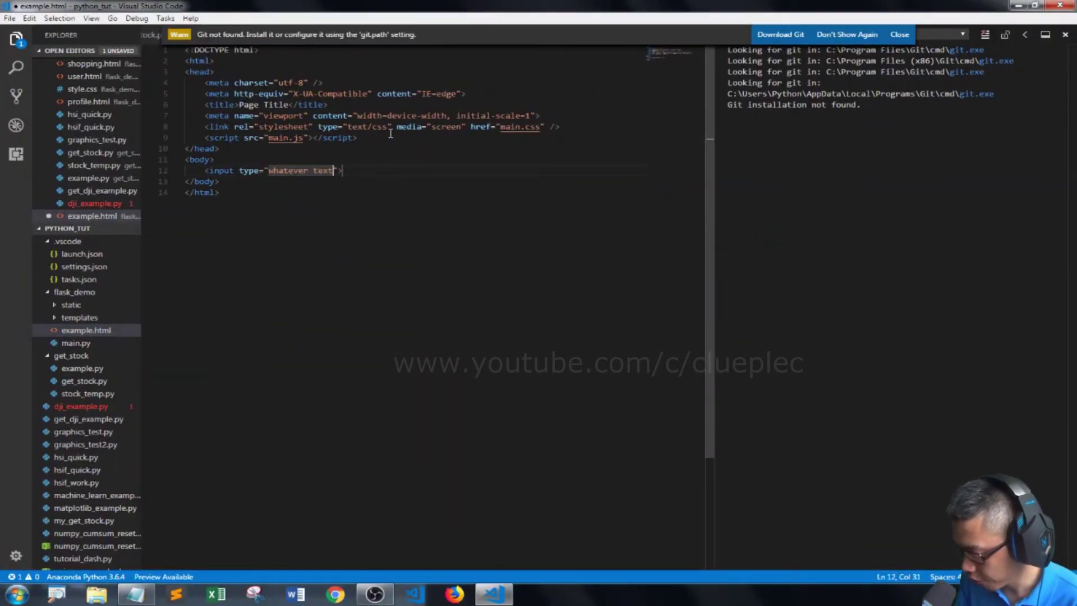
{"action": "key", "text": "ctrl+shift+p"}
{"action": "type", "text": "side"}
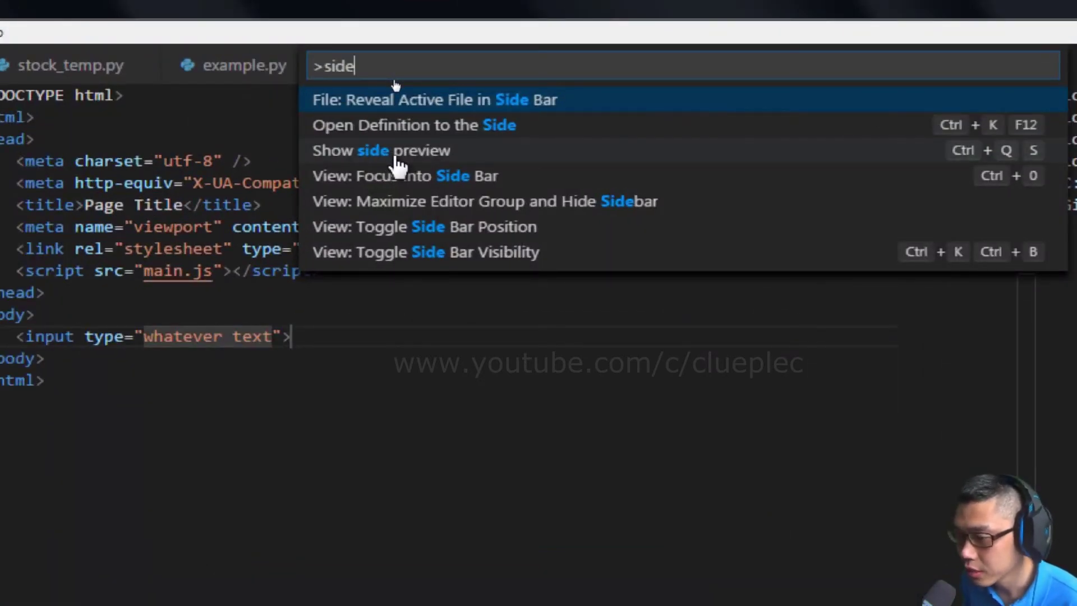
Run 'Show side preview' to open a live preview pane beside example.html.
{"action": "left_click", "coordinate": [395, 152]}
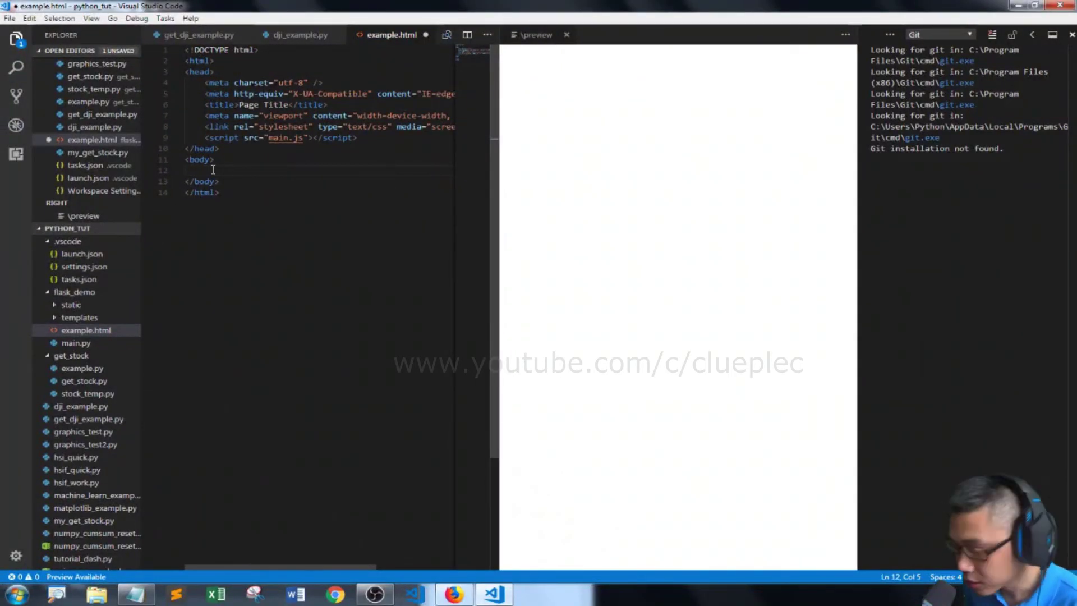
{"action": "type", "text": "div"}
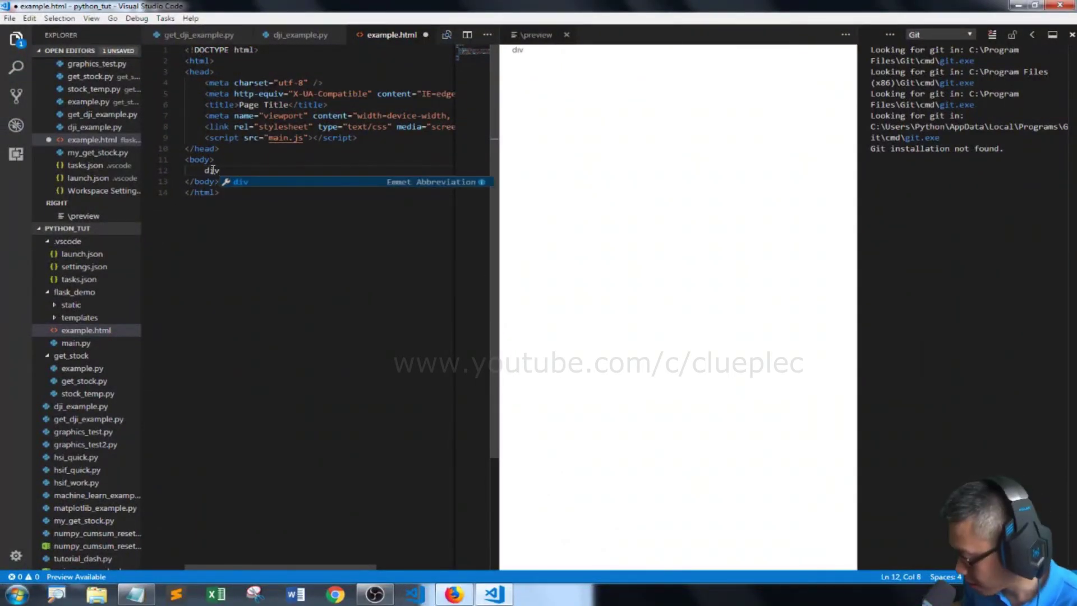
Expand a div on line 12 of the body and type 'type some text he' inside it.
{"action": "key", "text": "Tab"}
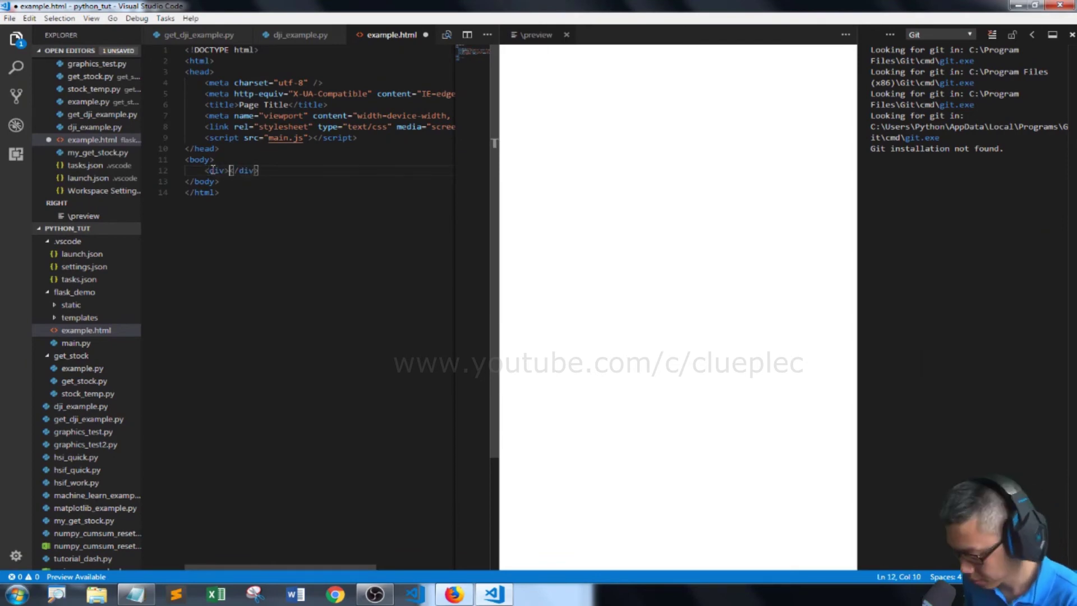
{"action": "type", "text": "type"}
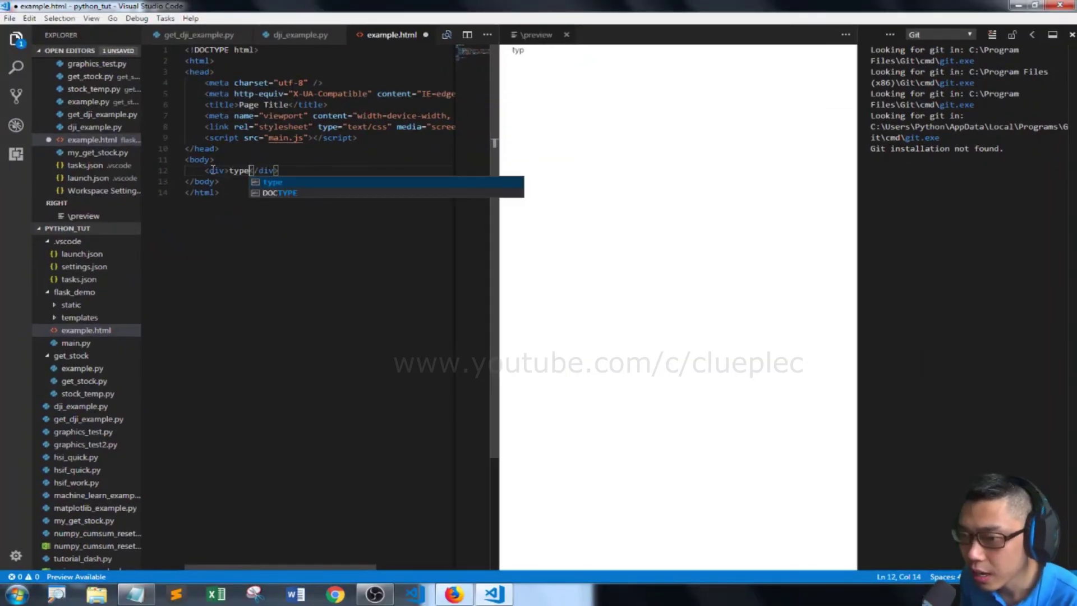
{"action": "type", "text": " some text he"}
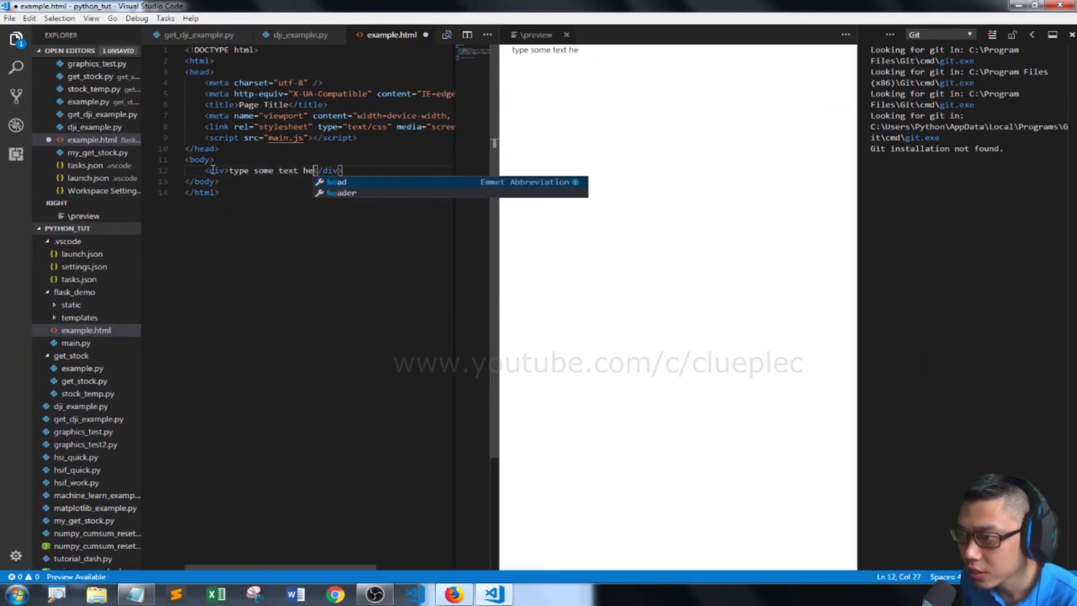
{"action": "type", "text": "re"}
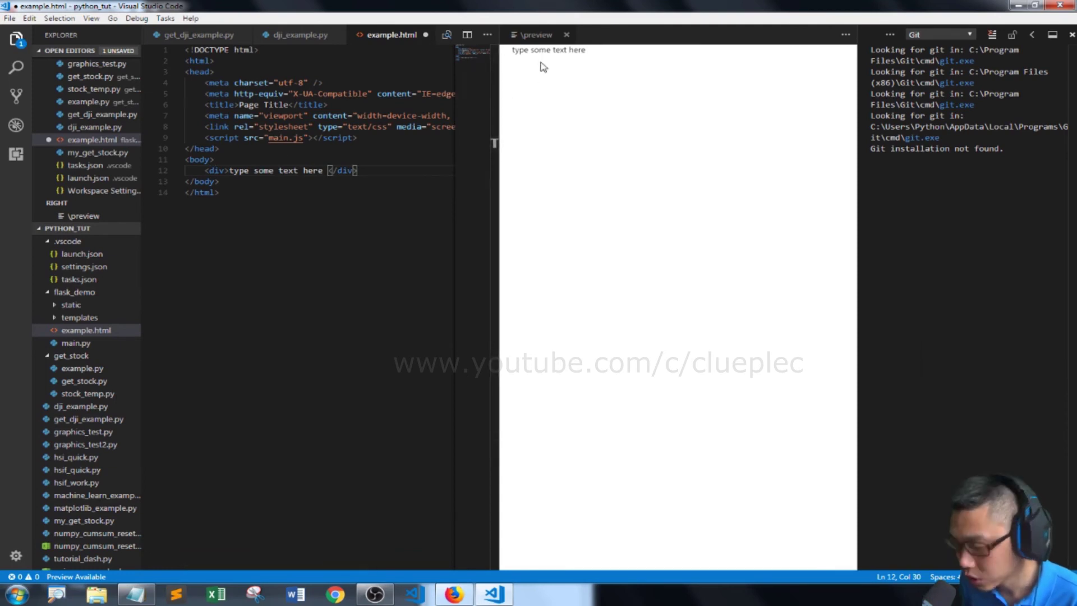